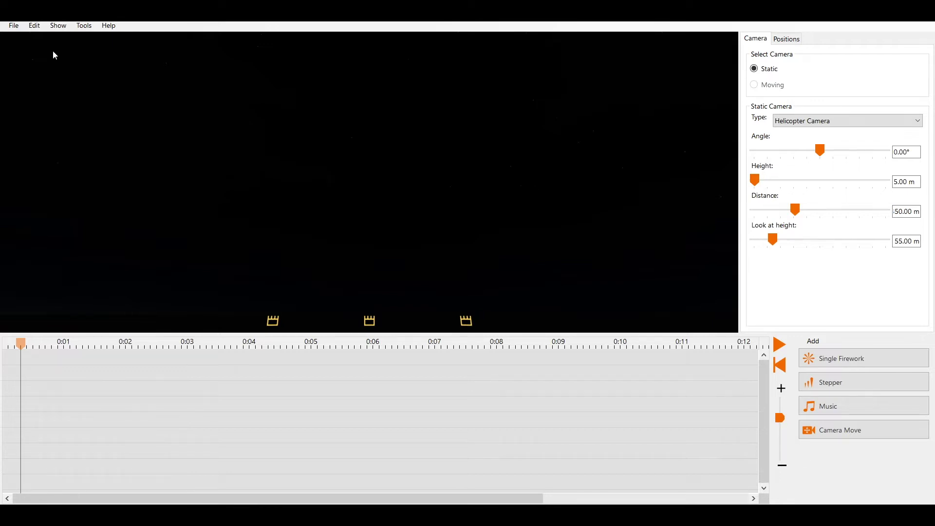
# Review the general preferences for graphics quality, show designer options, units and simulation
pyautogui.click(84, 25)
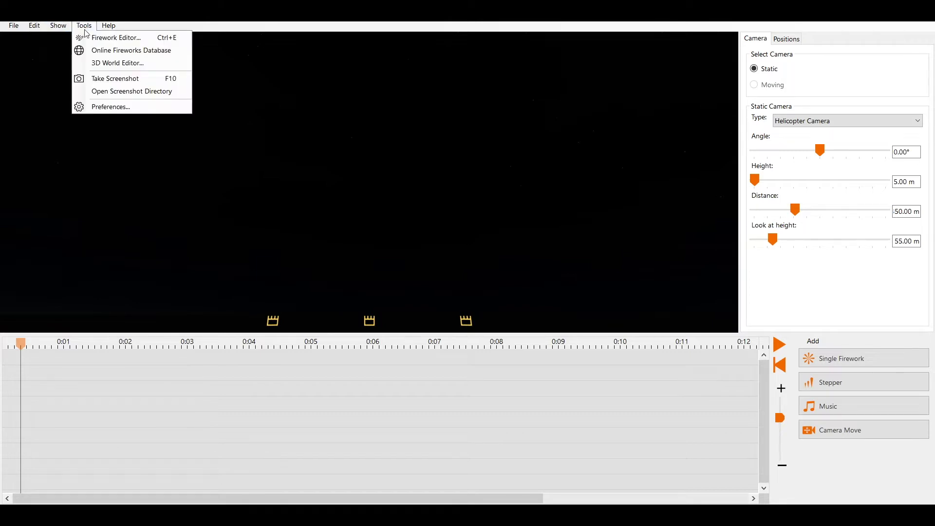
pyautogui.click(88, 110)
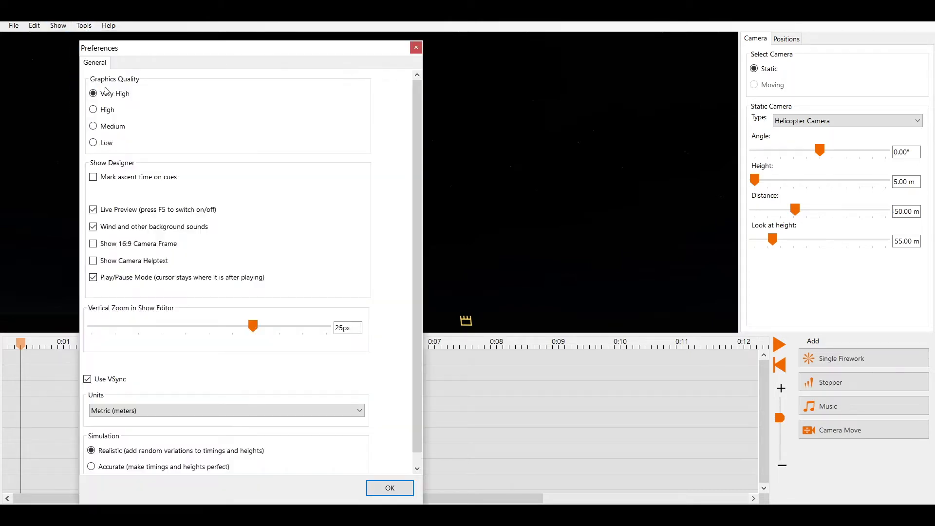
pyautogui.click(124, 230)
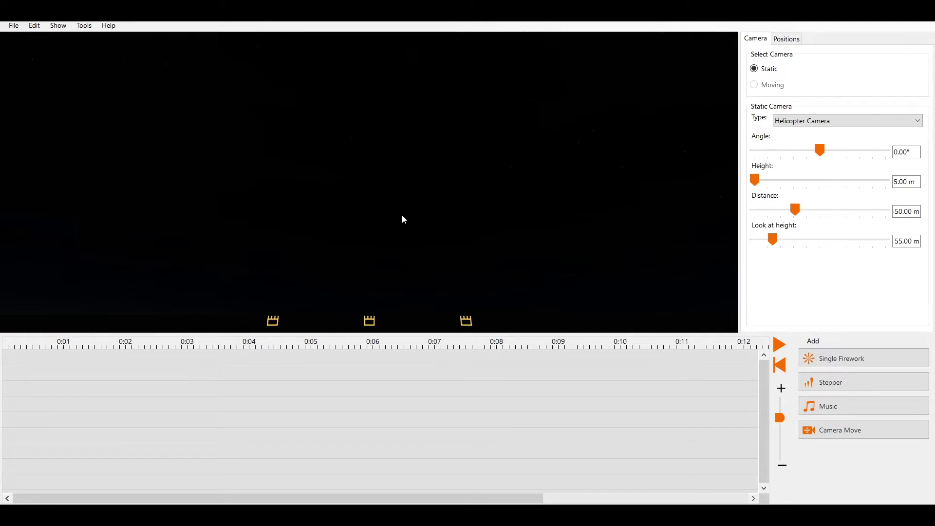
# Open the show's scenery settings and list the available 360° panorama backgrounds
pyautogui.click(57, 26)
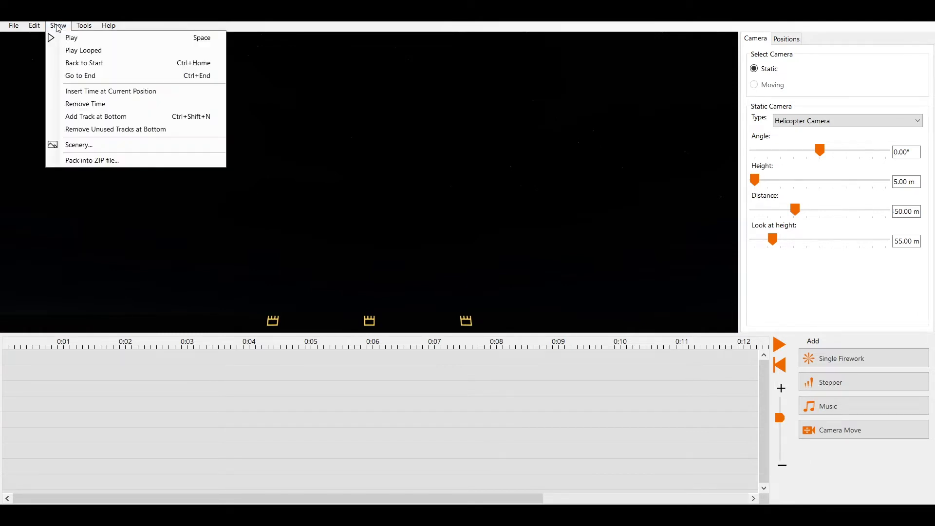
pyautogui.click(65, 144)
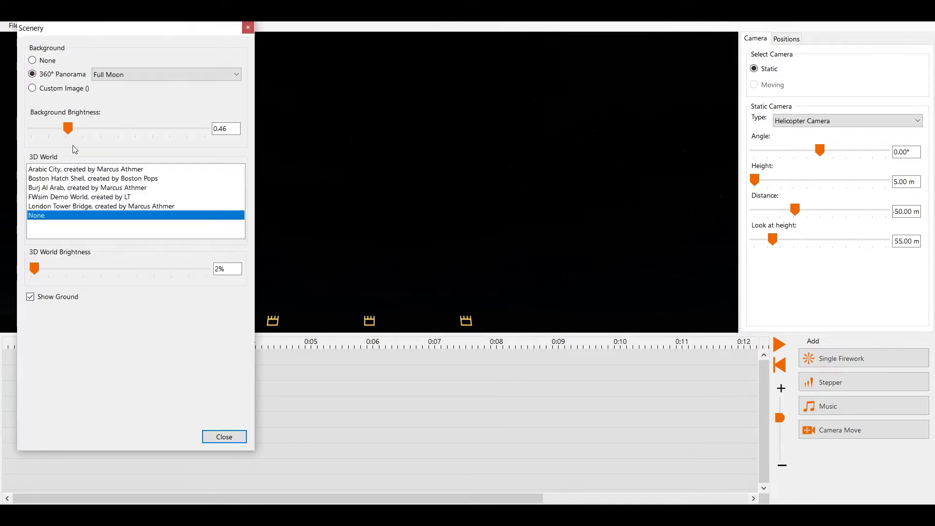
pyautogui.click(122, 76)
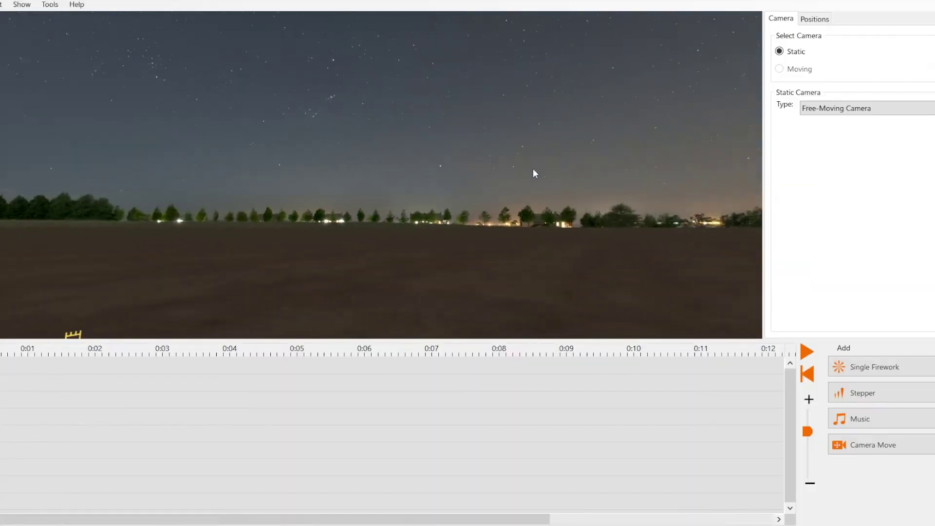
# Look around the scenery background in all directions with the free-moving camera
pyautogui.moveTo(533, 172); pyautogui.dragTo(633, 174)
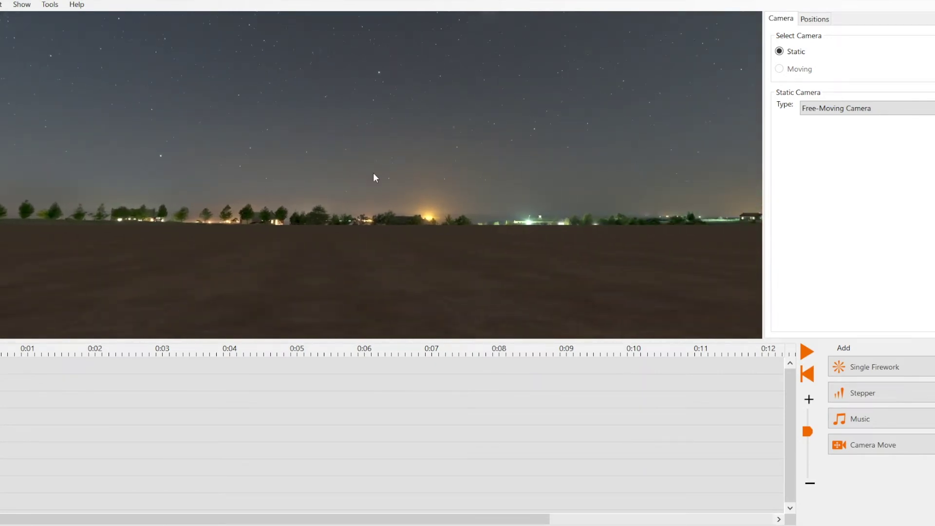
pyautogui.moveTo(375, 178); pyautogui.dragTo(649, 177)
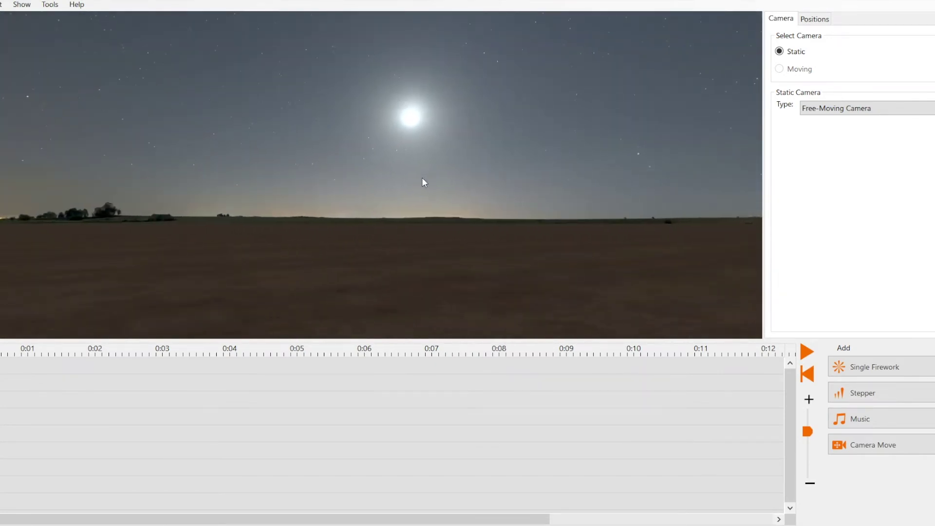
pyautogui.moveTo(422, 178); pyautogui.dragTo(648, 176)
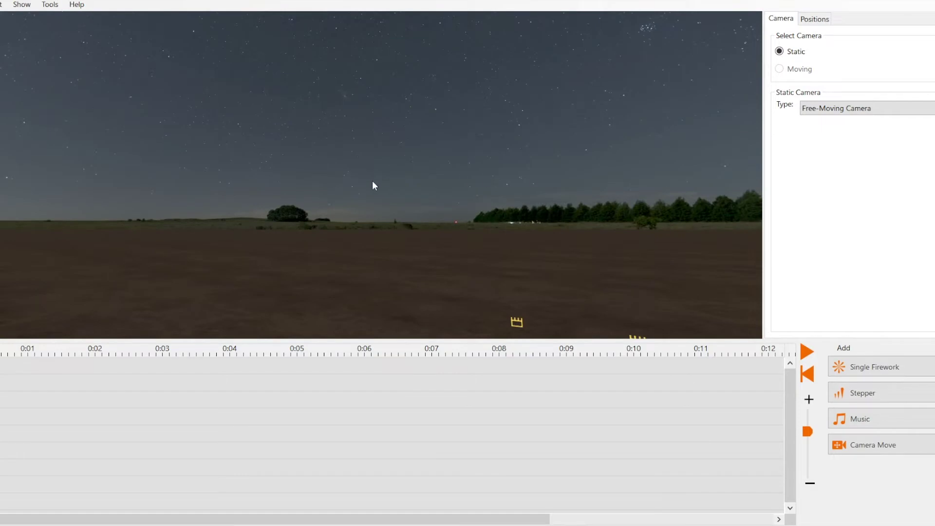
pyautogui.moveTo(374, 185); pyautogui.dragTo(484, 185)
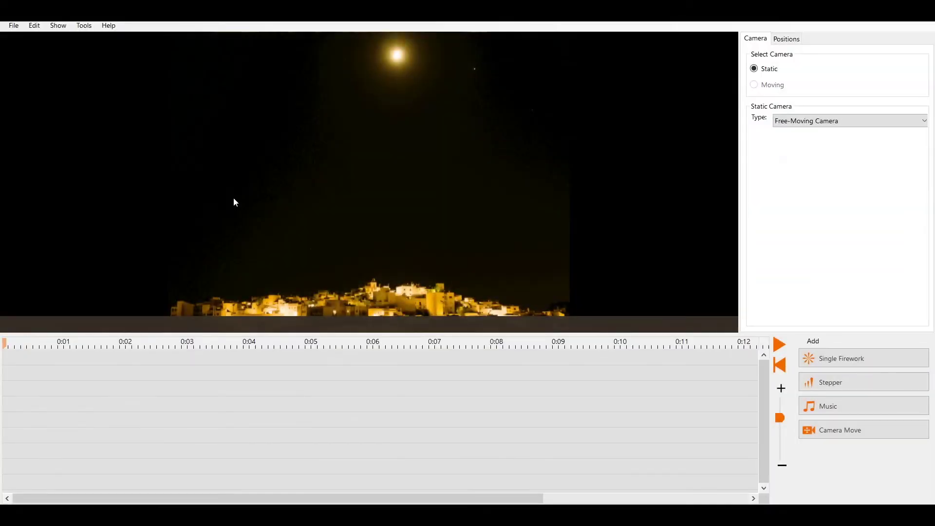
pyautogui.moveTo(420, 205); pyautogui.dragTo(336, 187)
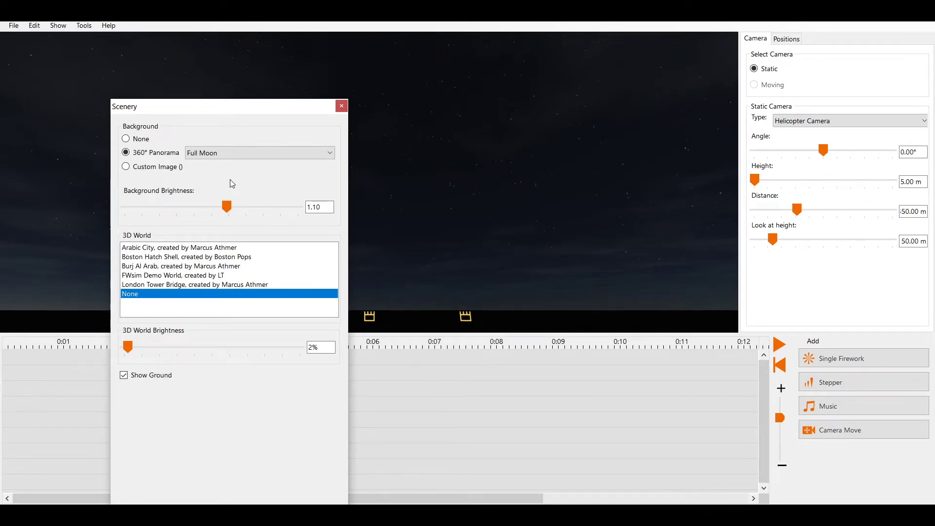
# Select FWsim Demo World in the scenery settings, with background brightness 1.16 and 3D world brightness 42%
pyautogui.click(193, 275)
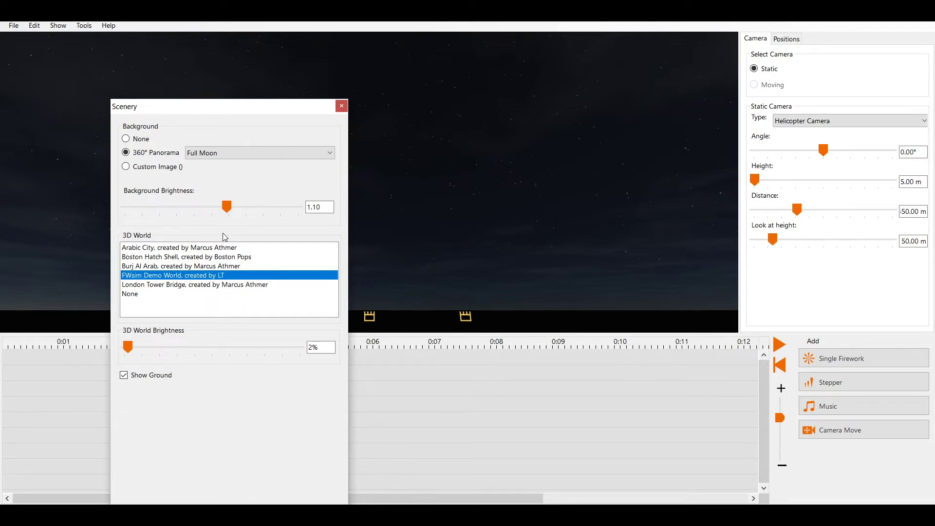
pyautogui.moveTo(227, 208)
pyautogui.mouseDown()
pyautogui.moveTo(152, 211)
pyautogui.moveTo(273, 210)
pyautogui.moveTo(238, 211)
pyautogui.mouseUp()
pyautogui.moveTo(129, 348); pyautogui.dragTo(196, 351)
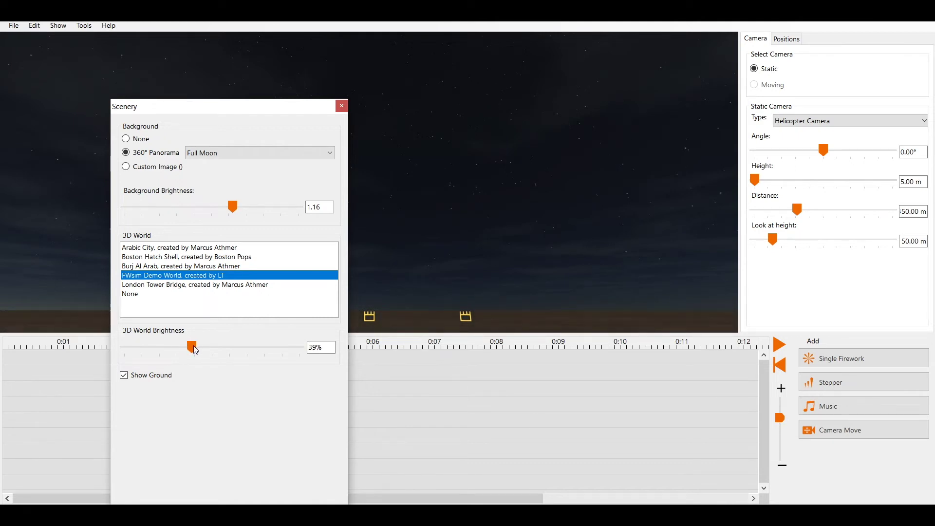
pyautogui.moveTo(196, 350); pyautogui.dragTo(202, 351)
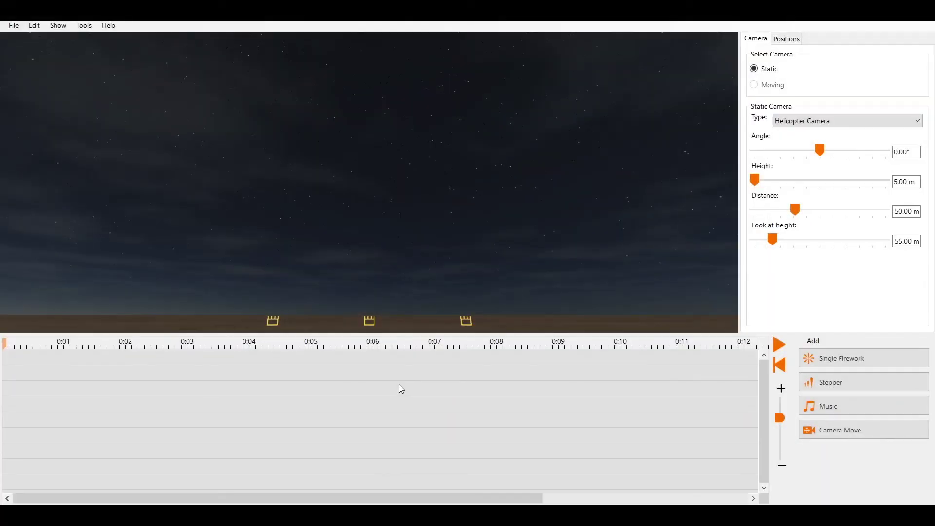
# Open the 3D World Editor and bring up the model selection for adding an object
pyautogui.click(90, 27)
pyautogui.click(98, 63)
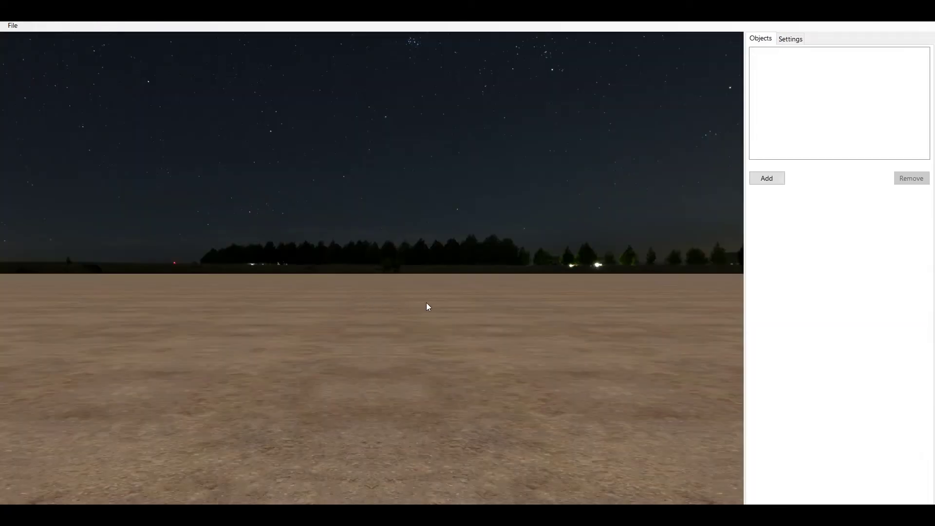
pyautogui.click(767, 179)
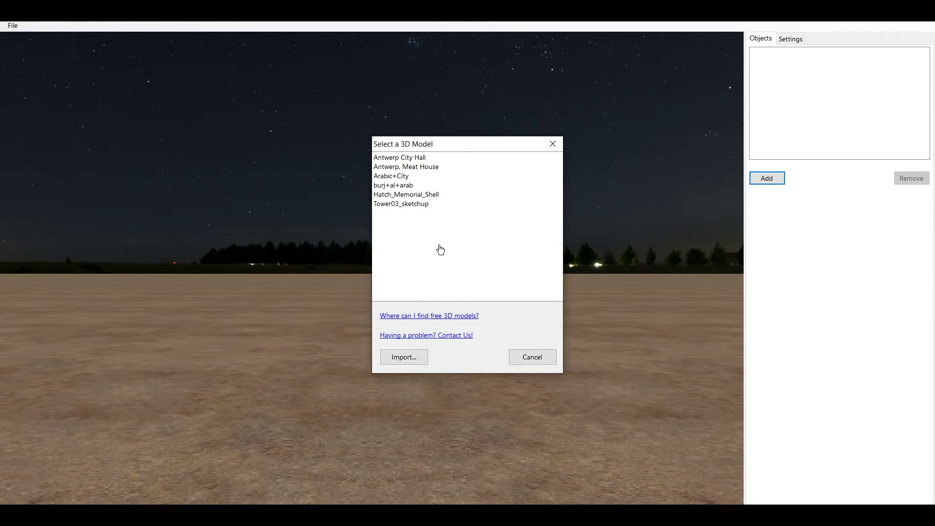
# Read the FWsim web page on where to find free 3D models and which file formats are supported
pyautogui.click(444, 317)
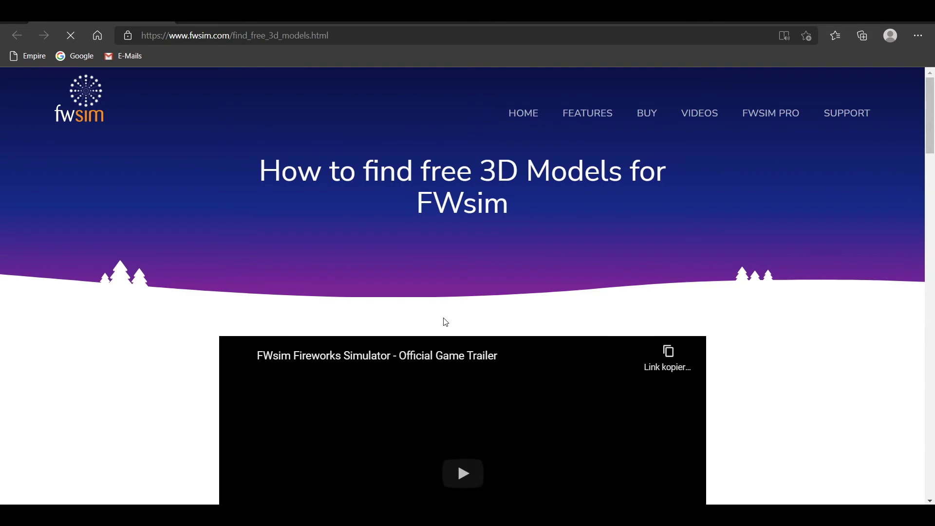
pyautogui.scroll(-10, 465, 301)
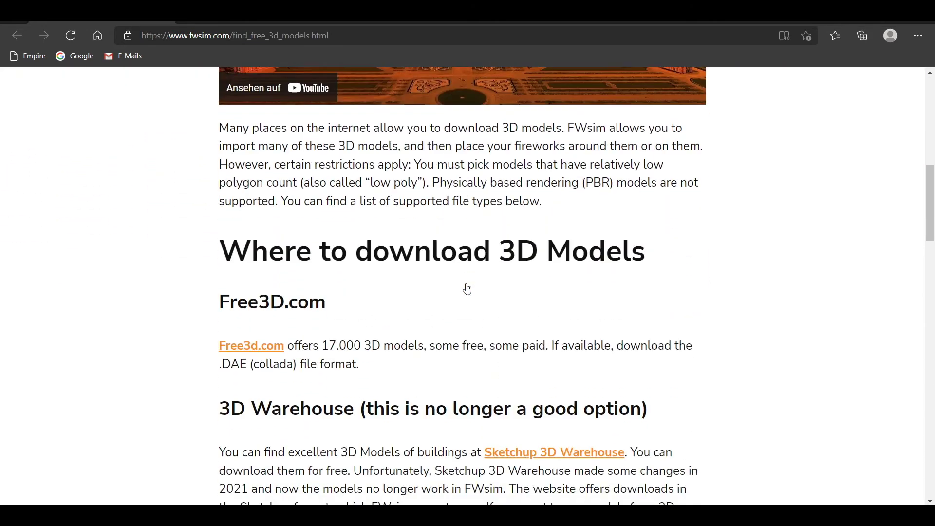
pyautogui.scroll(-10, 467, 289)
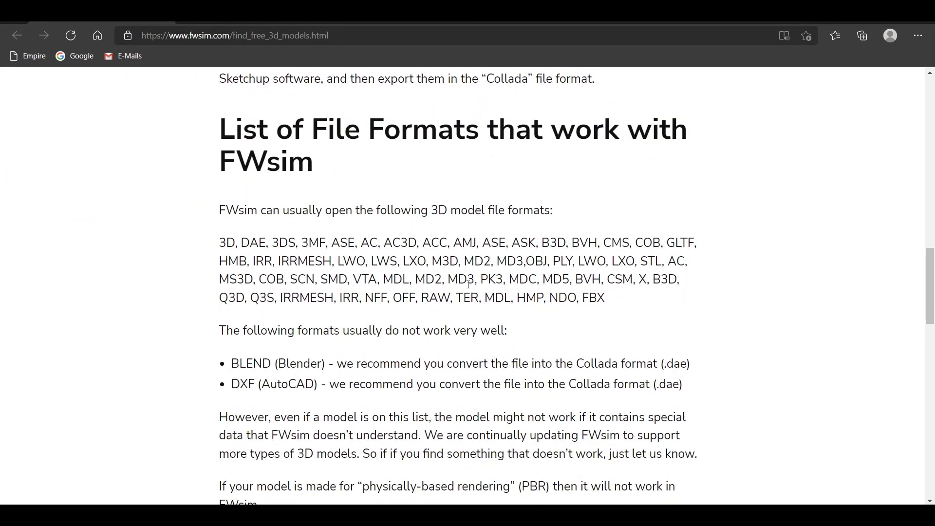
pyautogui.scroll(10, 469, 285)
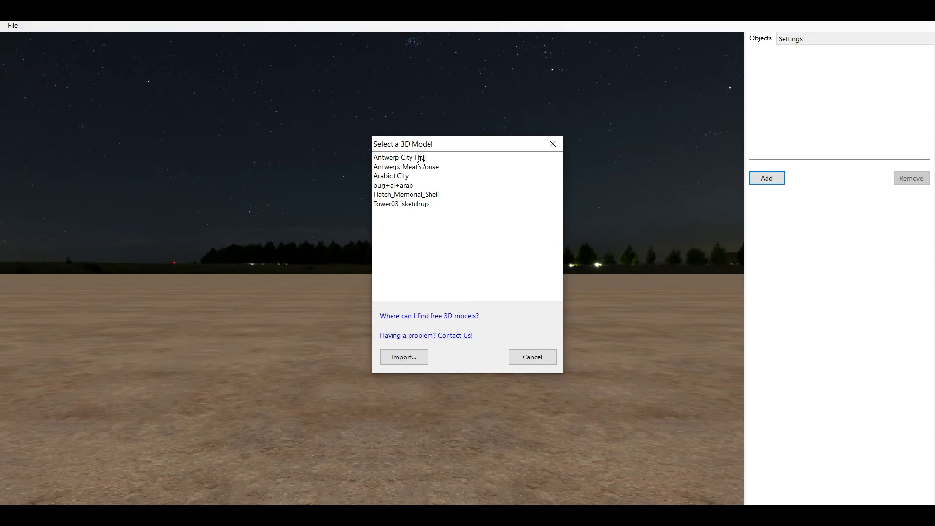
# Add the Antwerp City Hall model at position -55 m, 129 m, turned 71.21° about its vertical axis and scaled to 2.64x
pyautogui.doubleClick(422, 158)
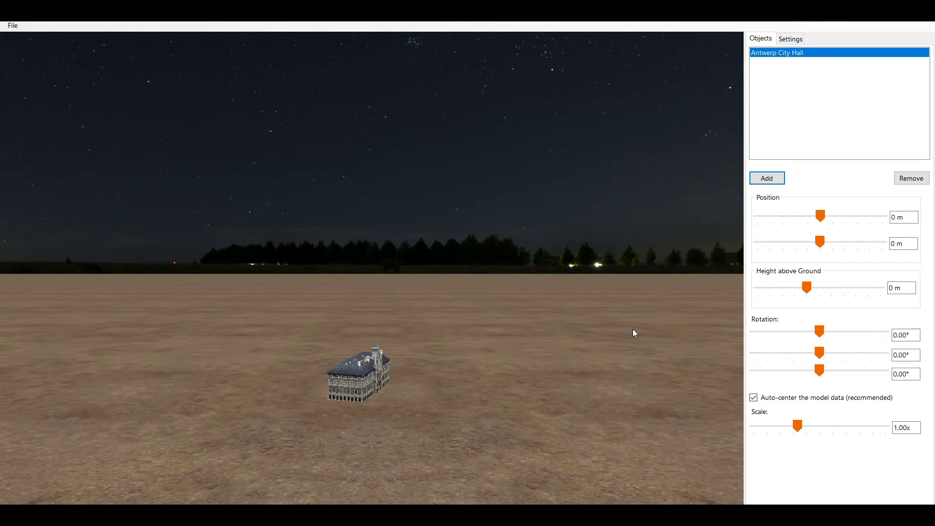
pyautogui.moveTo(820, 216); pyautogui.dragTo(818, 244)
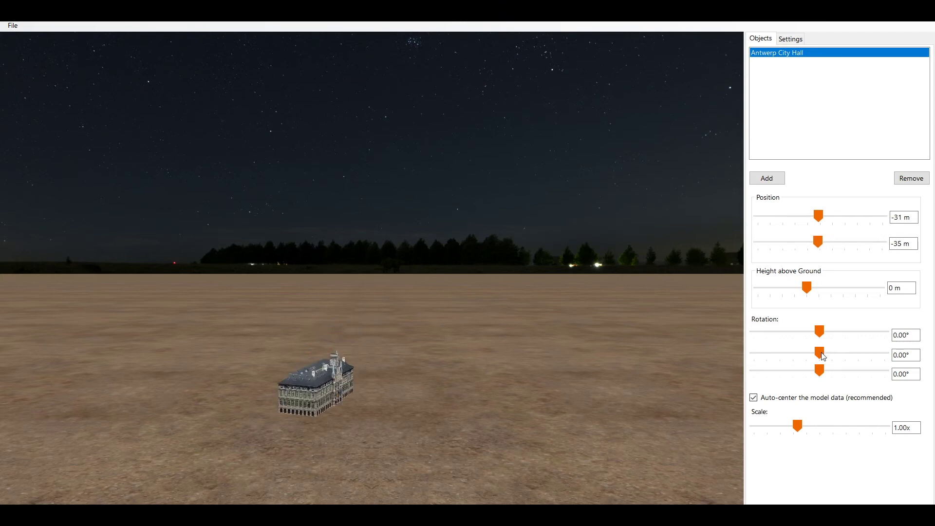
pyautogui.moveTo(821, 353); pyautogui.dragTo(846, 354)
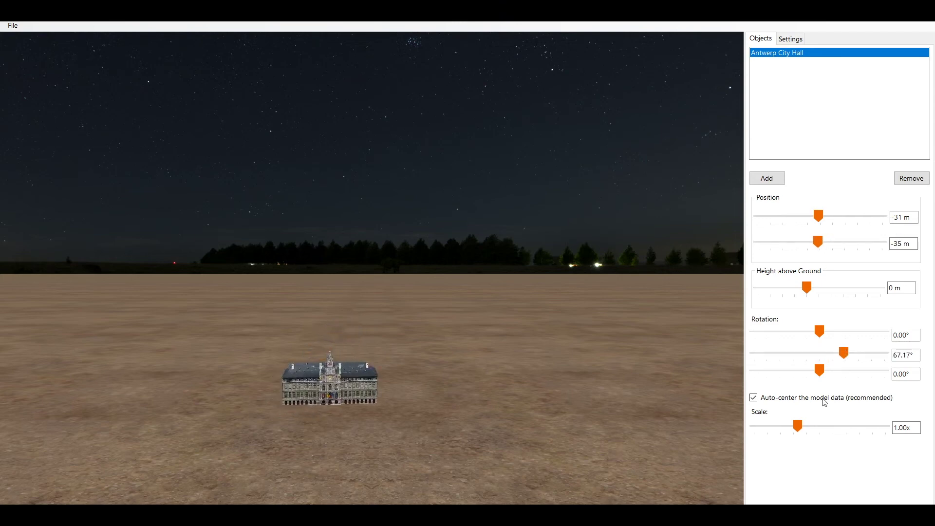
pyautogui.moveTo(799, 428); pyautogui.dragTo(820, 424)
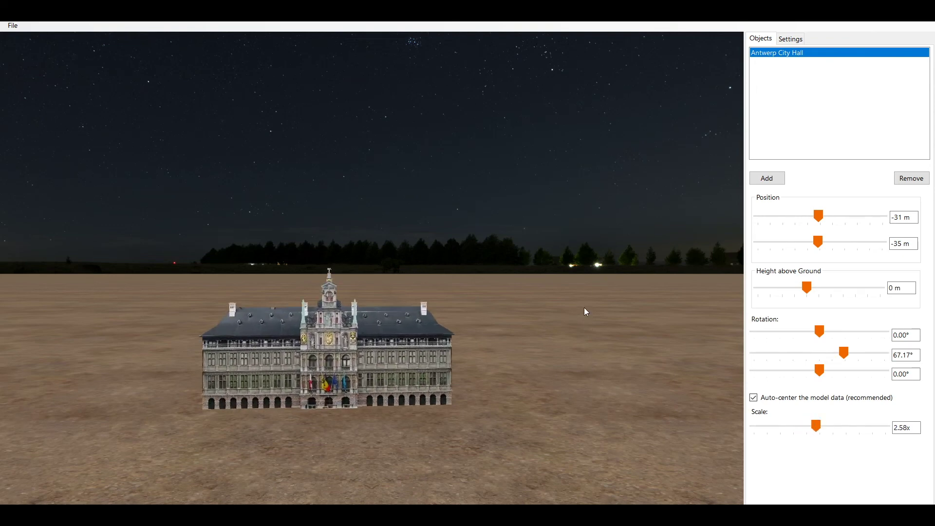
pyautogui.moveTo(584, 308); pyautogui.dragTo(494, 231)
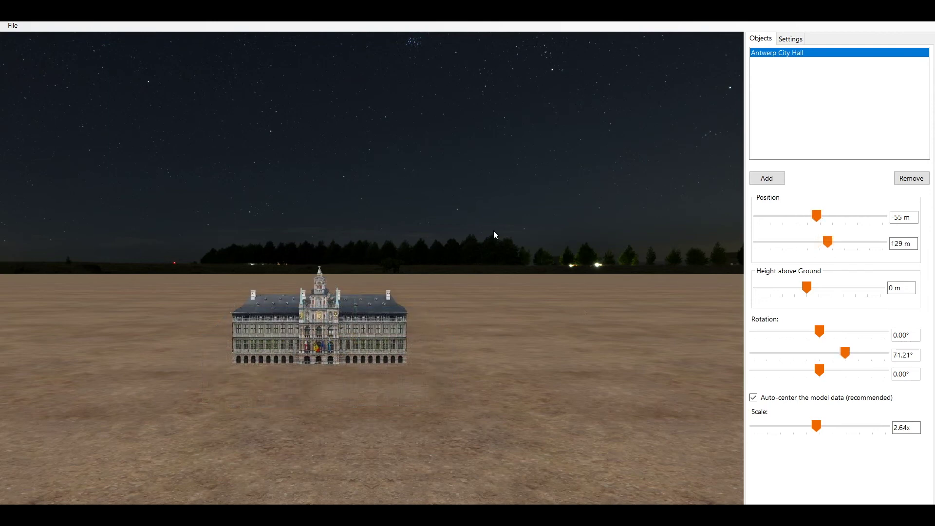
# Save the 3D world under the name "New 3D" with the author left as Unknown
pyautogui.click(12, 26)
pyautogui.click(29, 61)
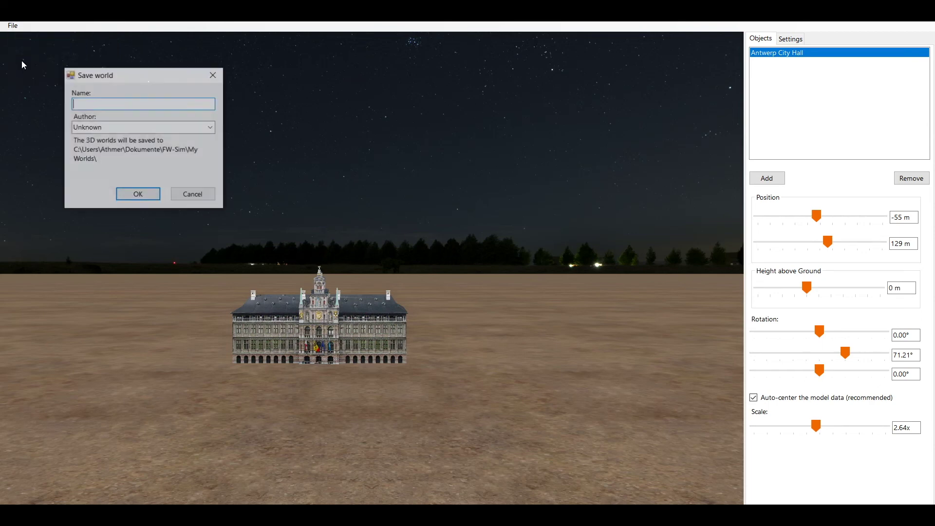
pyautogui.write('New ')
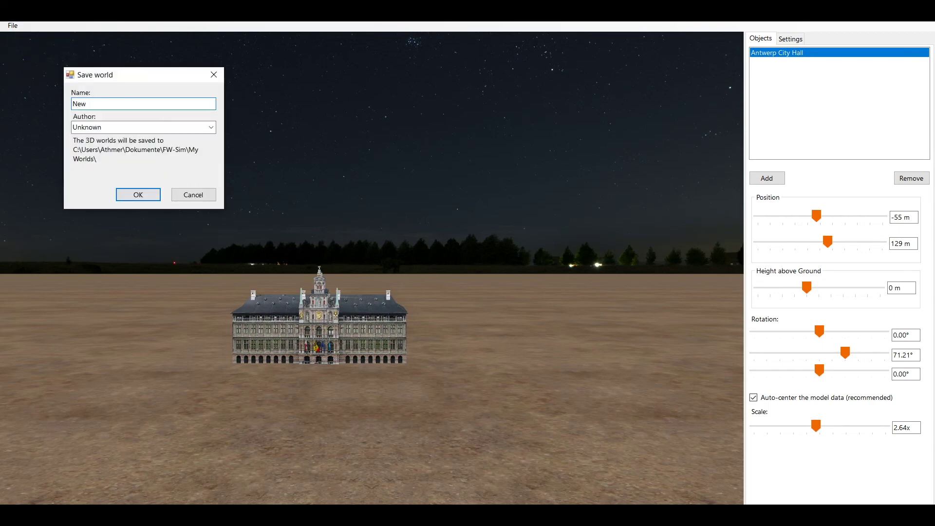
pyautogui.write('3D')
pyautogui.click(135, 195)
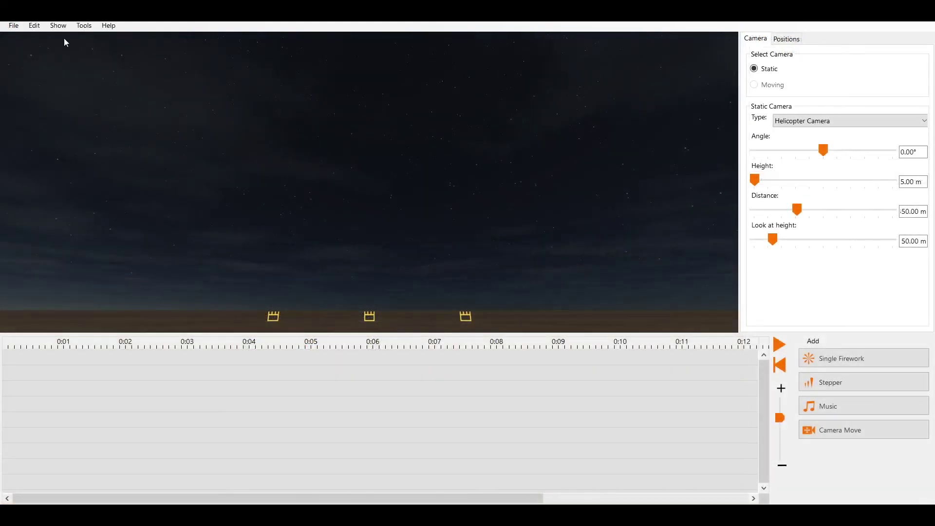
# Set the show's scenery to the 3D world "New 3D, created by Unknown"
pyautogui.click(58, 26)
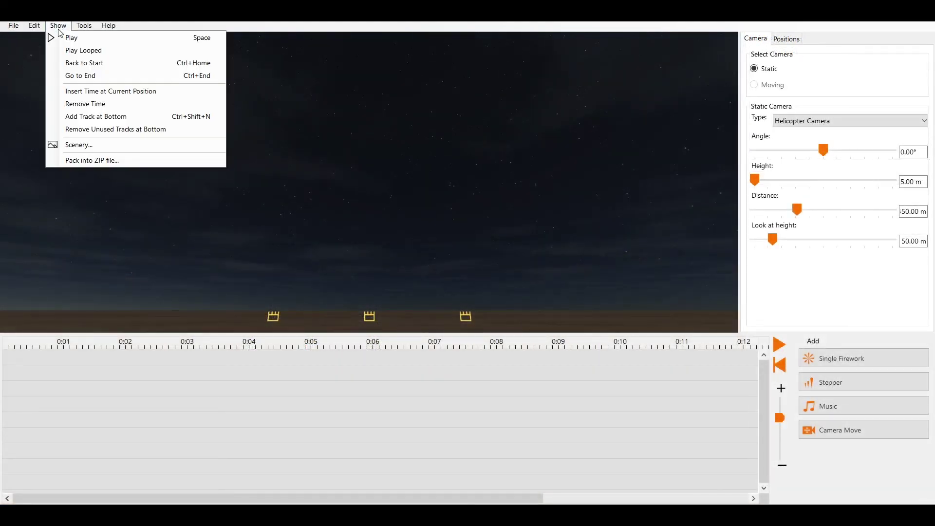
pyautogui.click(79, 145)
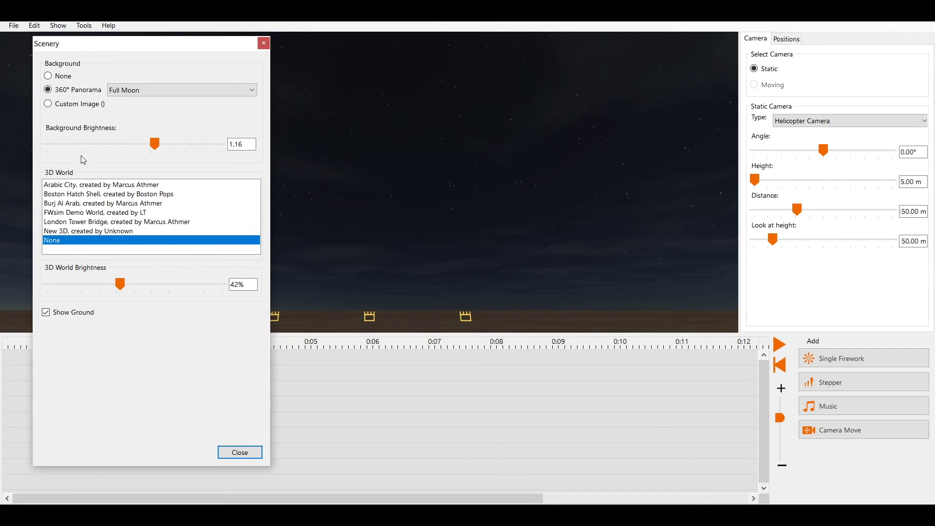
pyautogui.click(89, 231)
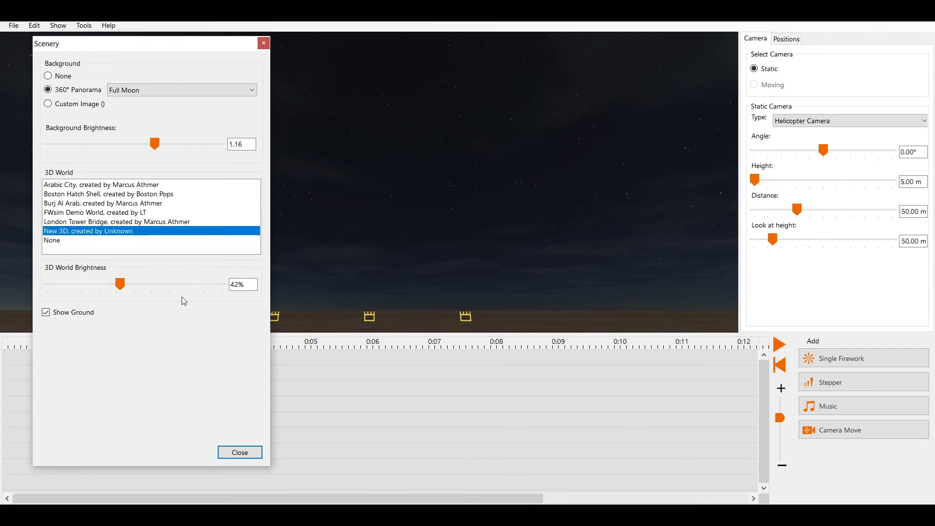
pyautogui.click(241, 450)
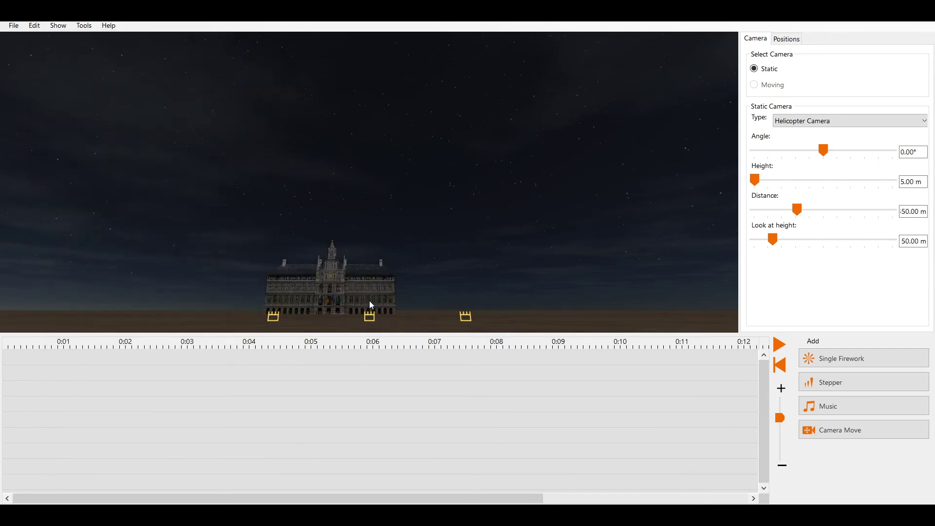